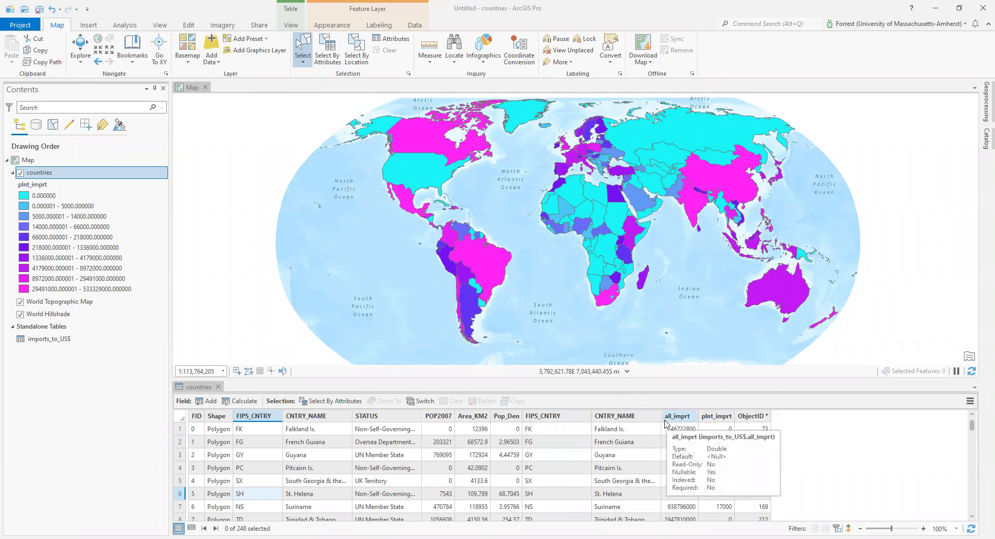
Step: Sort the countries table by all_imprt descending and select the highest-importing countries
right_click(666, 423)
left_click(694, 282)
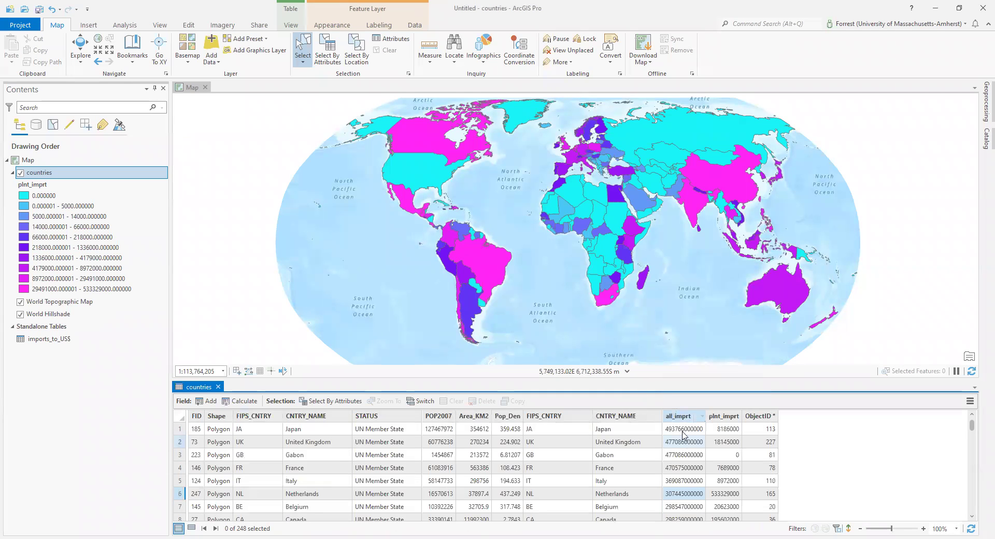
scroll(407, 501, "down", 5)
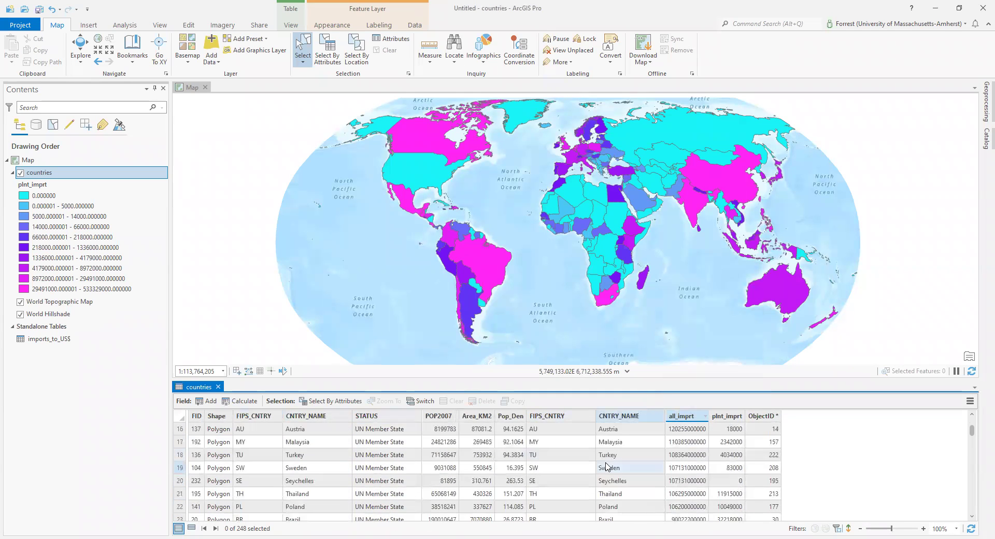
scroll(778, 511, "down", 1)
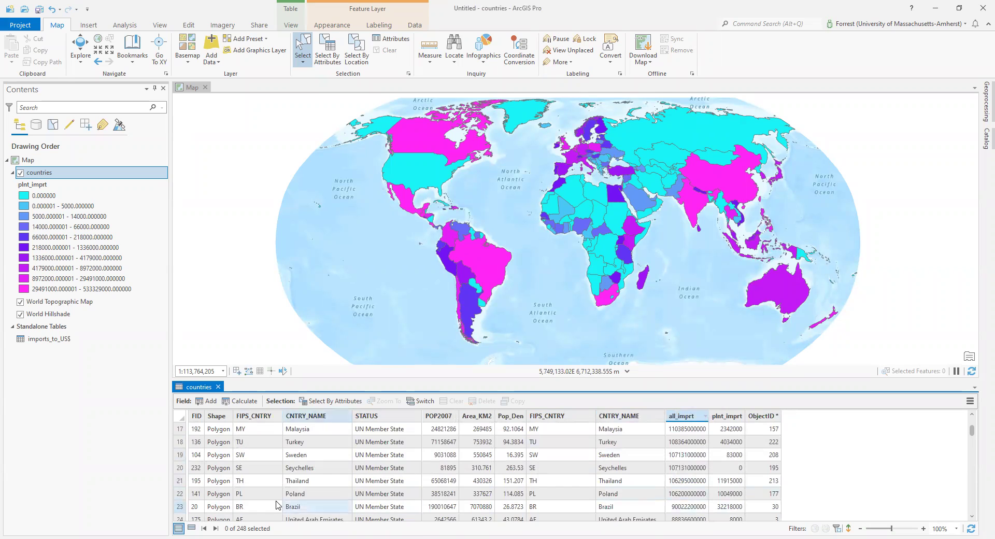
left_click(180, 417)
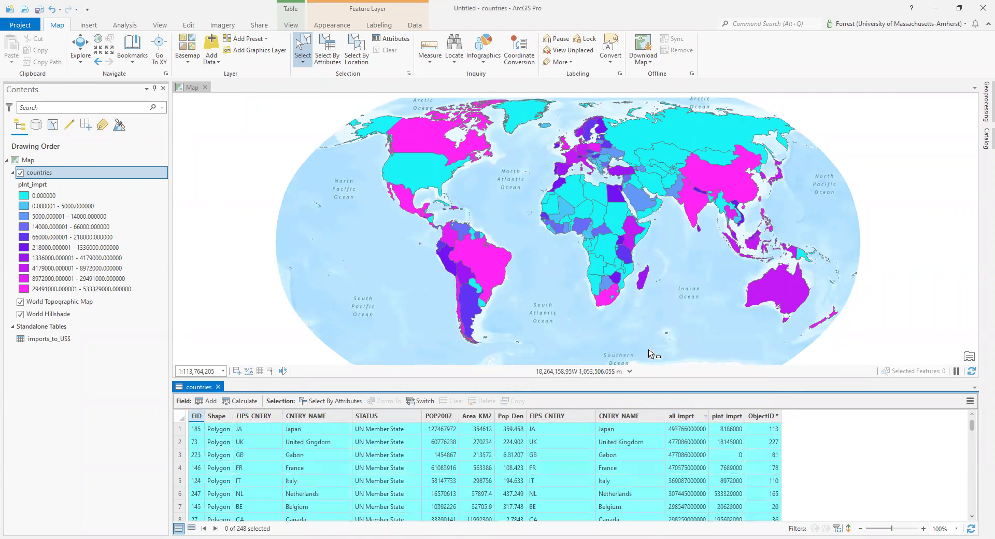
Step: Re-sort the table by Area_KM2 ascending and clear the country selection
right_click(477, 415)
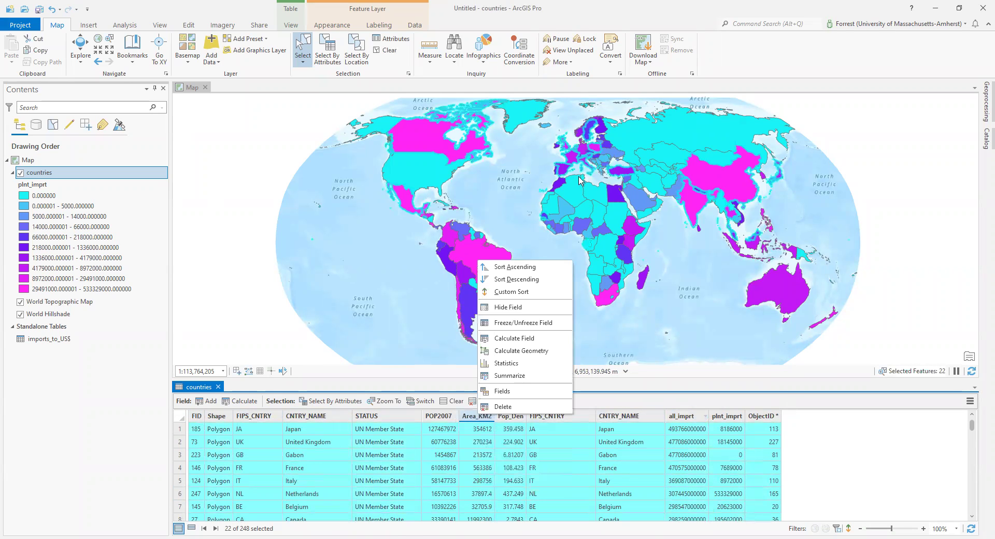
left_click(513, 267)
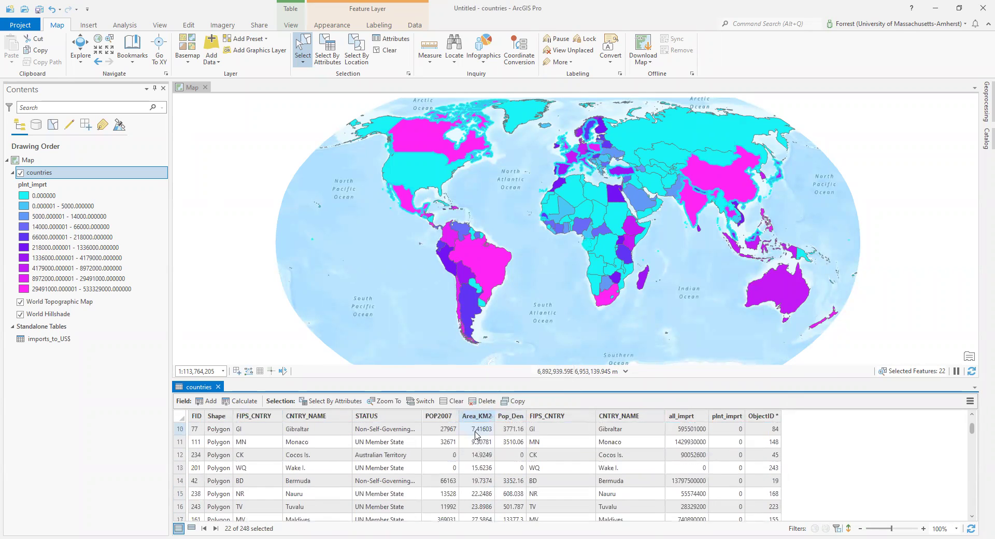
left_click(386, 51)
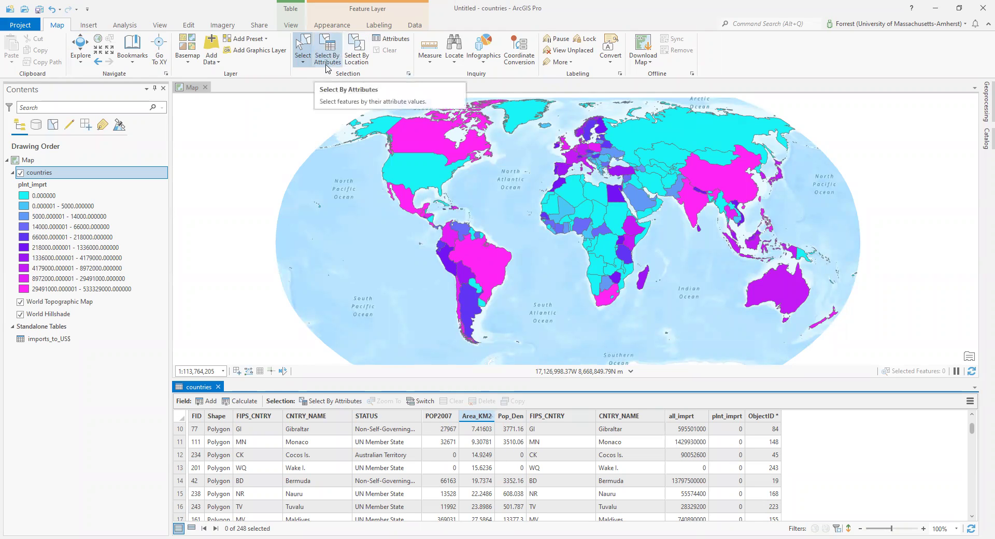
Step: Open Select By Attributes for the countries layer and move the dialog off the map
left_click(327, 57)
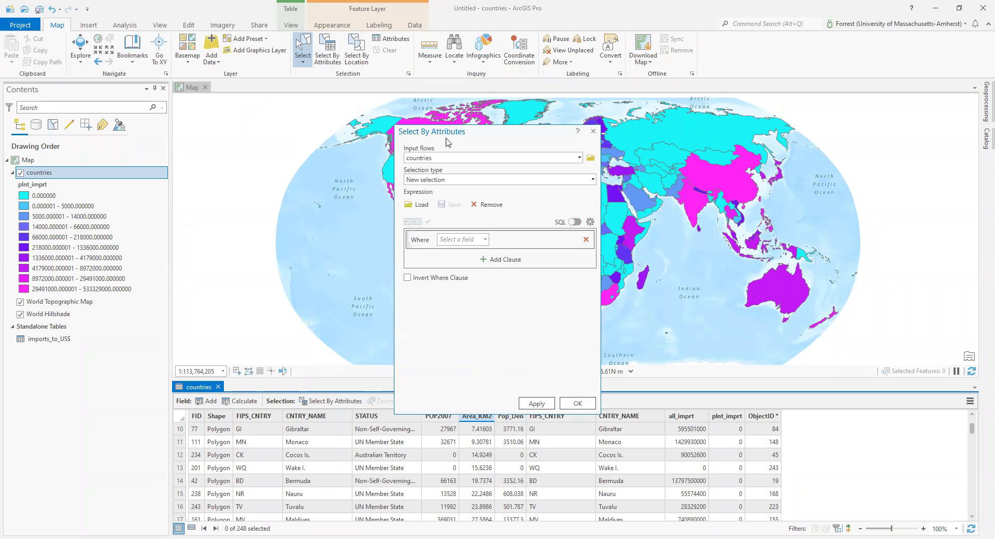
left_click_drag(466, 134, 303, 96)
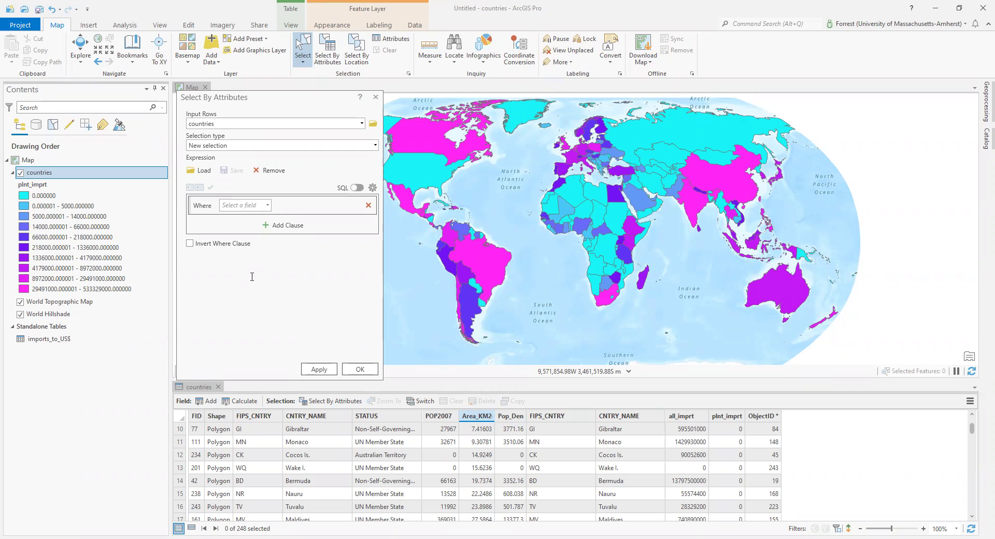
key("alt")
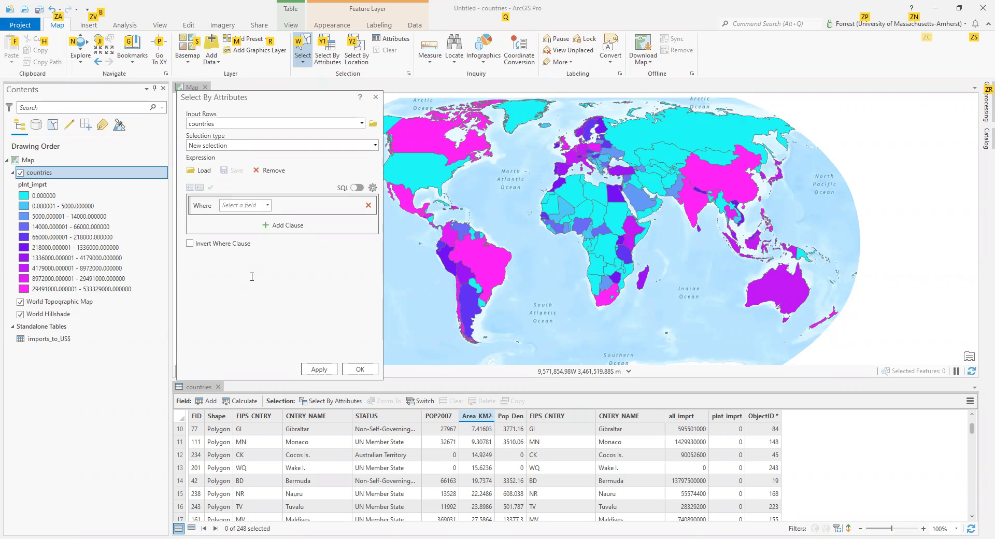
Step: Set the first Where clause to Area_KM2 is less than 100000
left_click(267, 205)
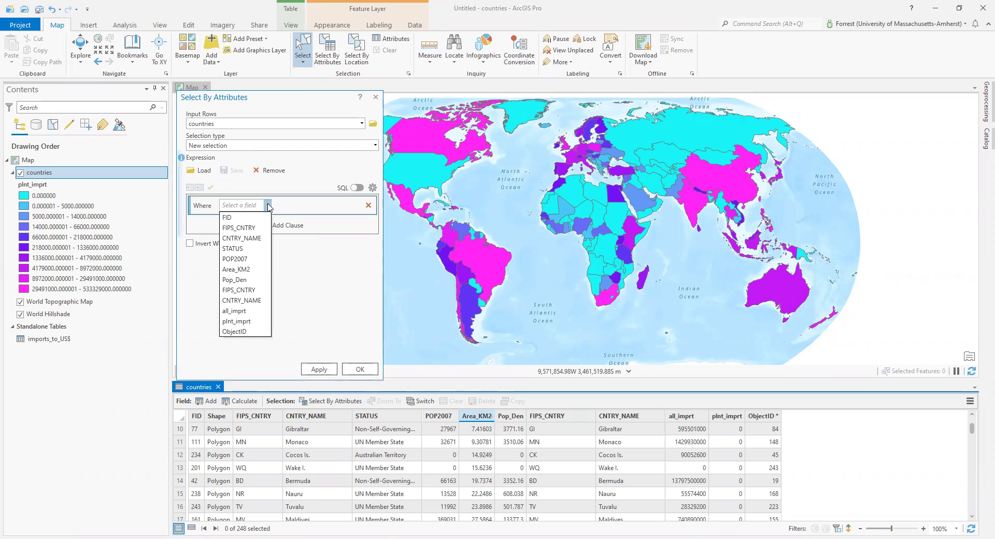
left_click(267, 205)
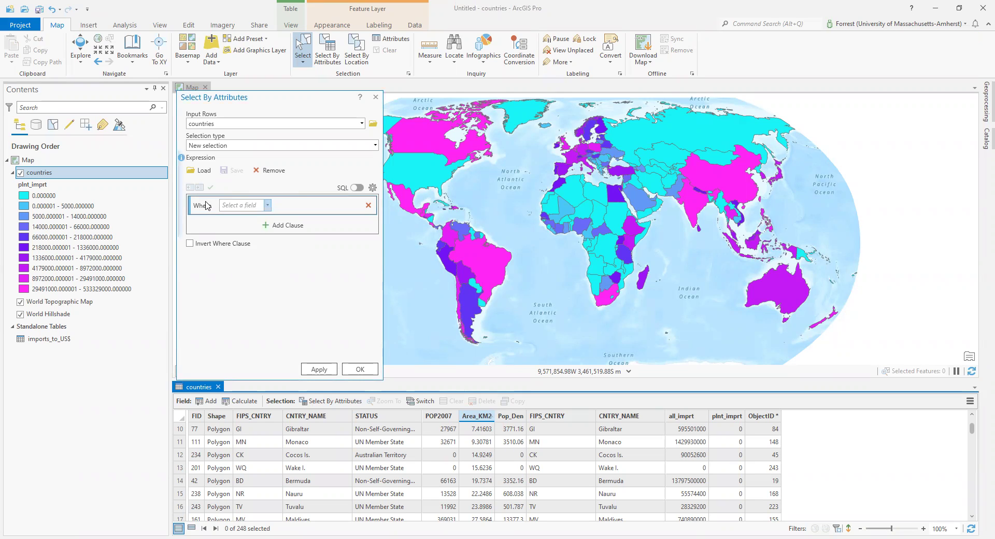
left_click(267, 207)
left_click(254, 267)
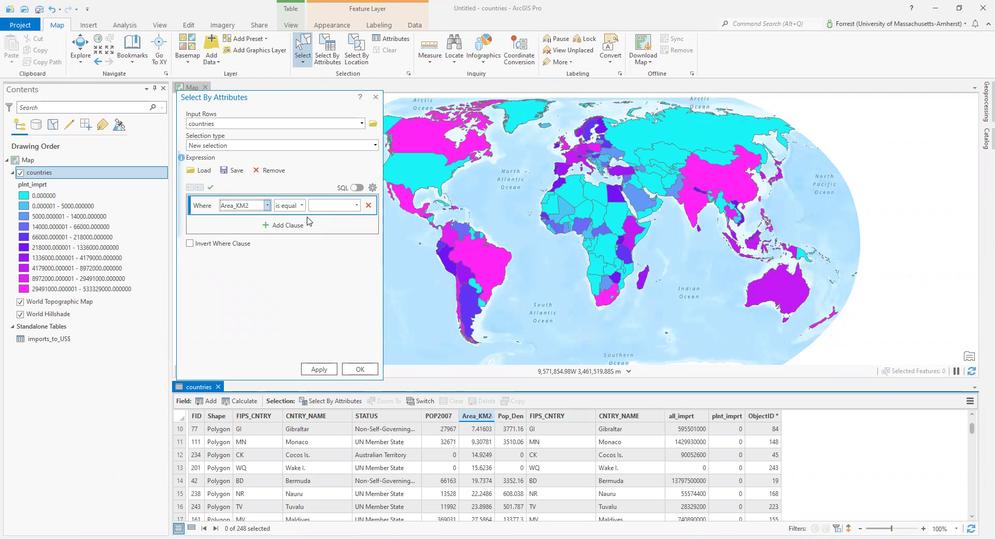
left_click(290, 205)
left_click(313, 259)
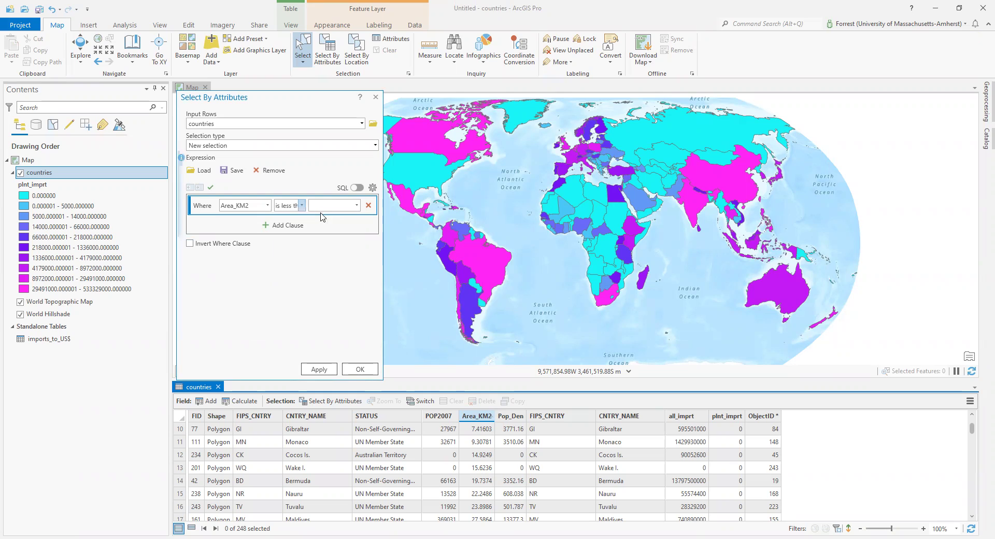
left_click(322, 204)
type("100000")
left_click(322, 206)
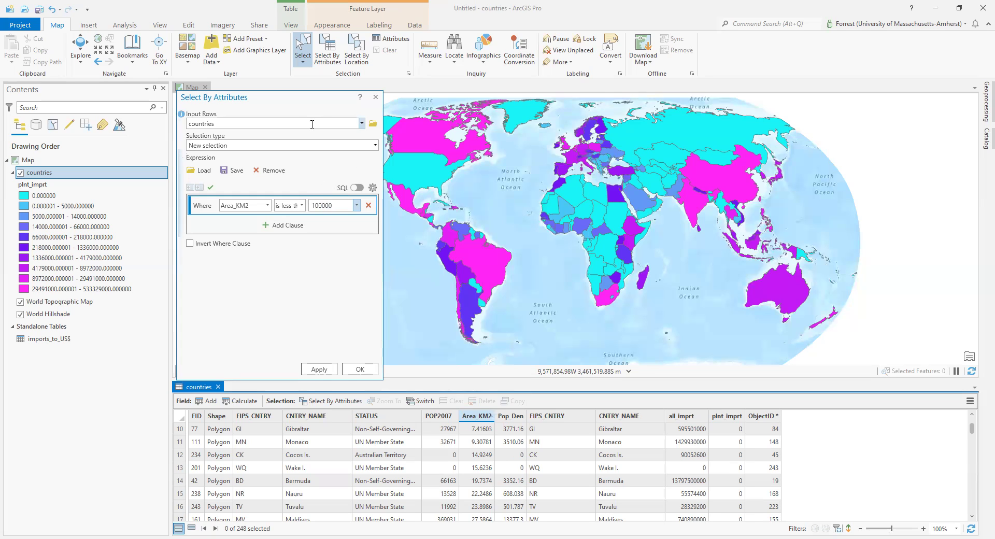
left_click_drag(337, 207, 310, 206)
left_click(340, 205)
left_click(303, 226)
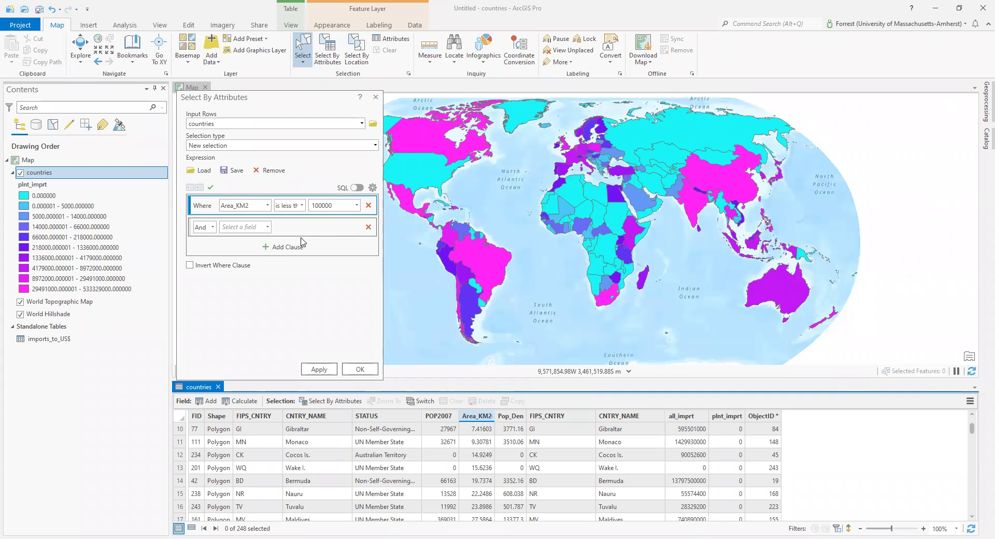
left_click(258, 229)
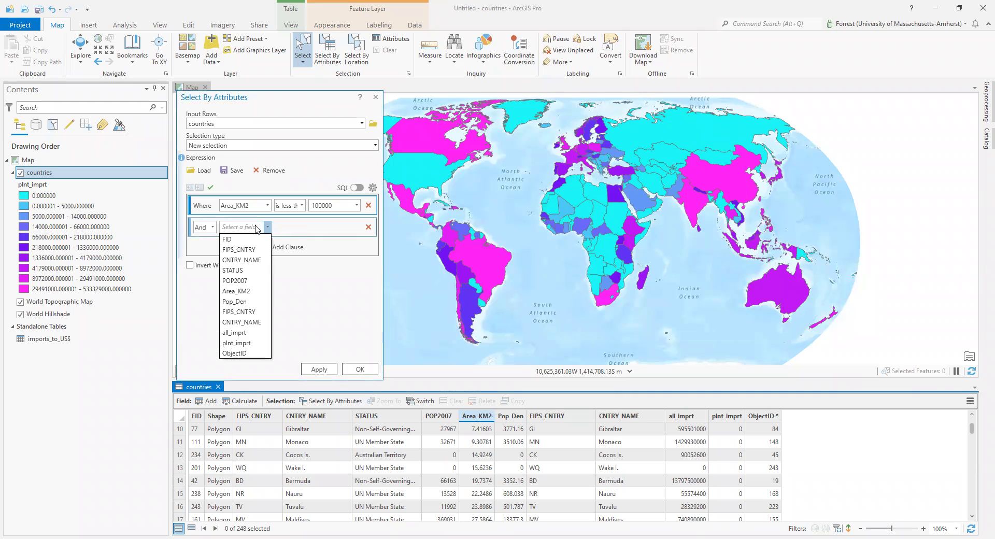
left_click(244, 332)
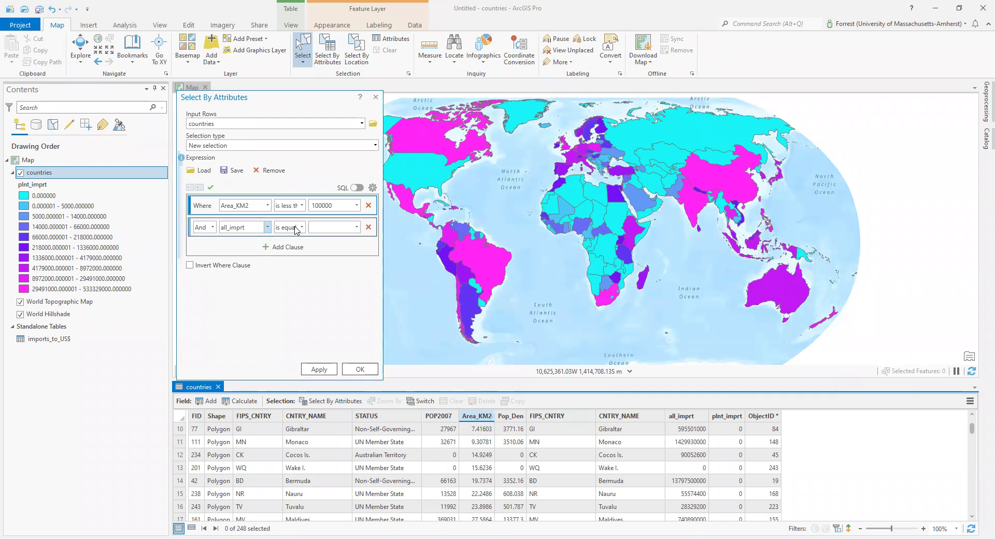
left_click(296, 228)
left_click(310, 262)
type("10")
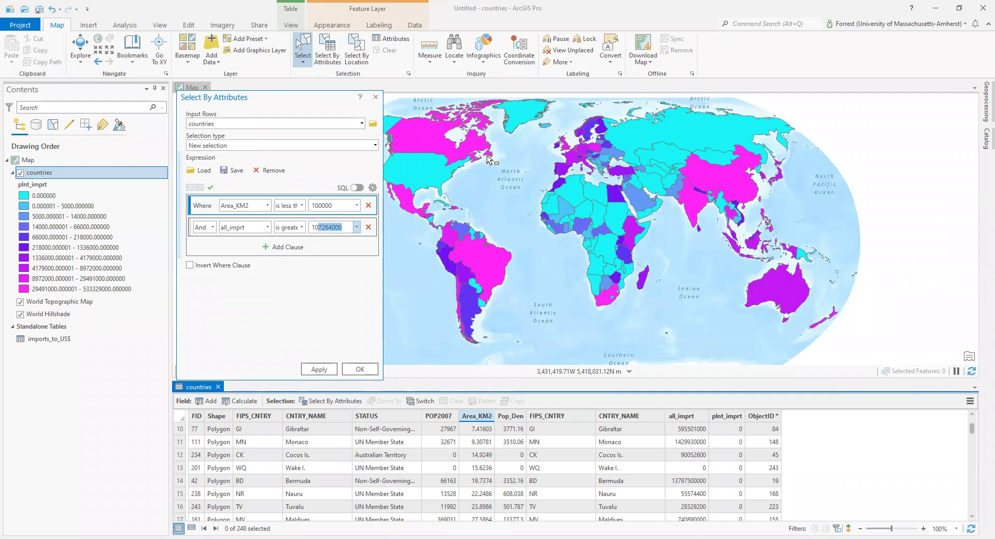
type("000000000")
left_click(487, 159)
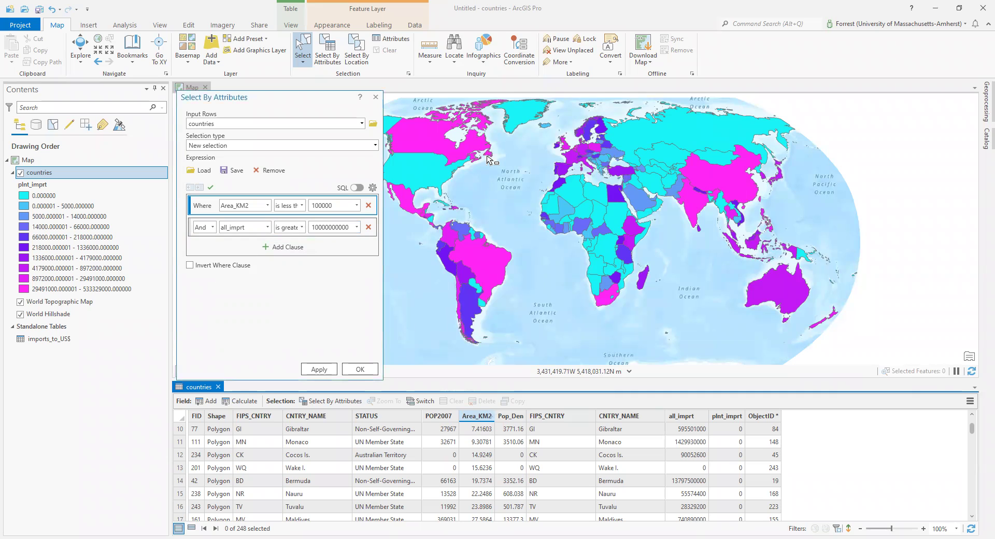
Step: Trim the import threshold to 10000000, check both values, and view the query as SQL
double_click(347, 232)
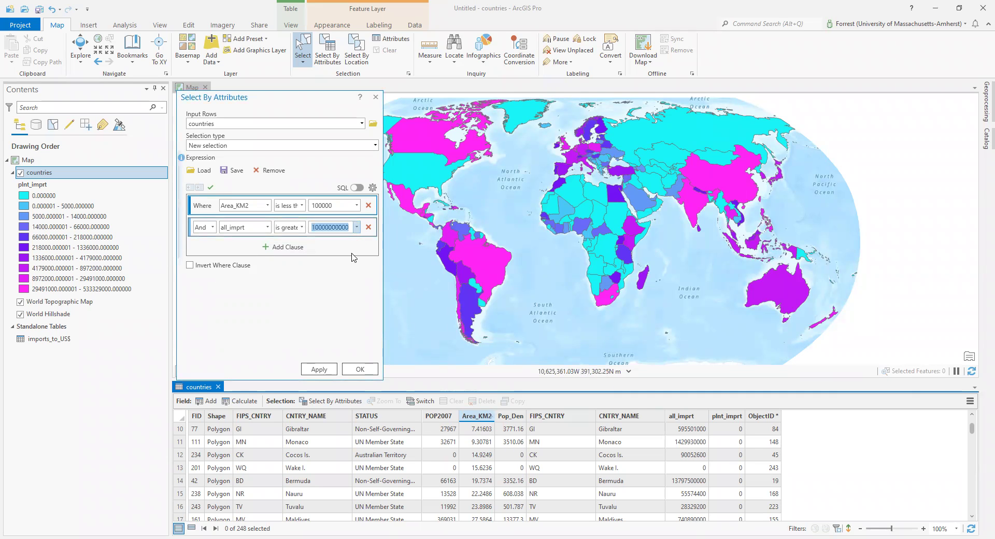
left_click(348, 231)
key("BackSpace")
key("BackSpace")
left_click_drag(313, 228, 342, 228)
left_click(342, 228)
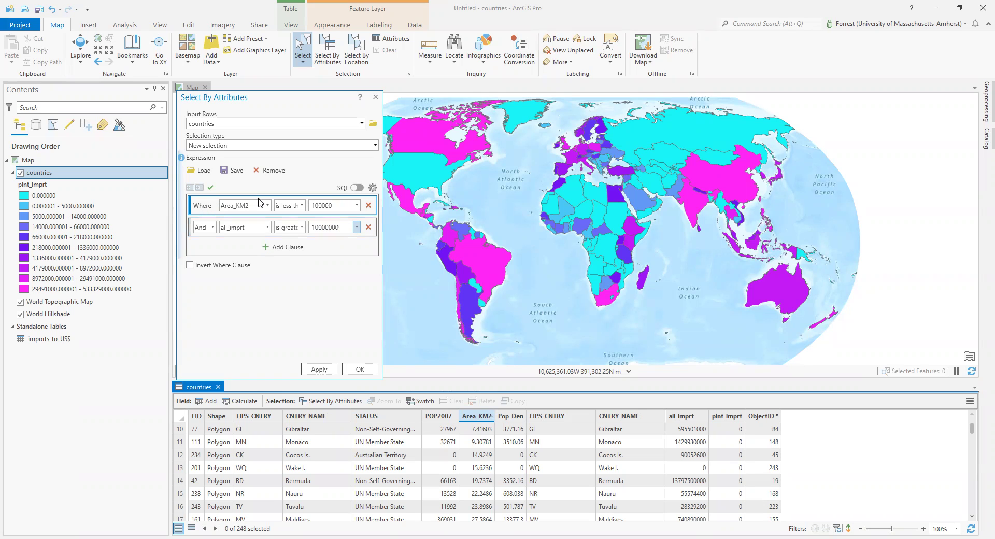
double_click(323, 204)
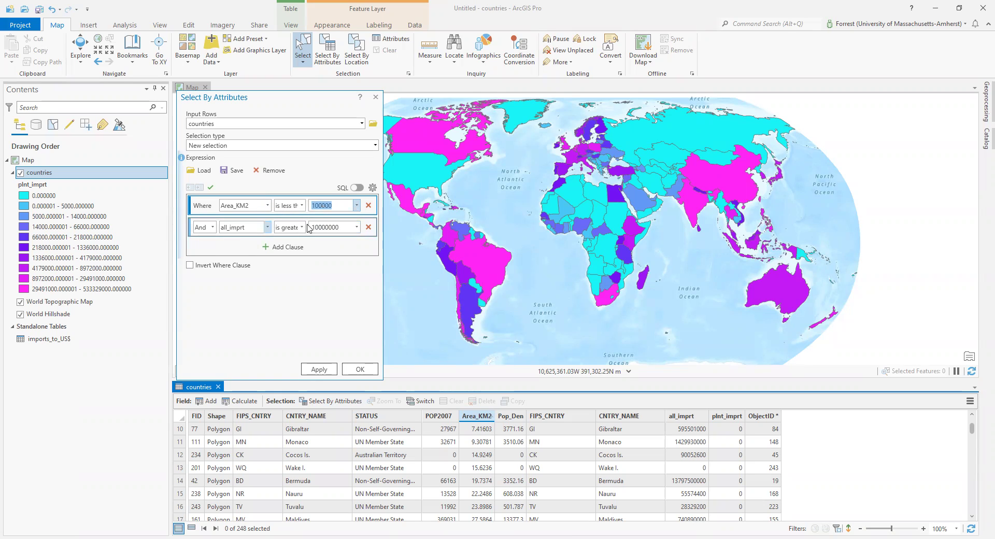
left_click(326, 228)
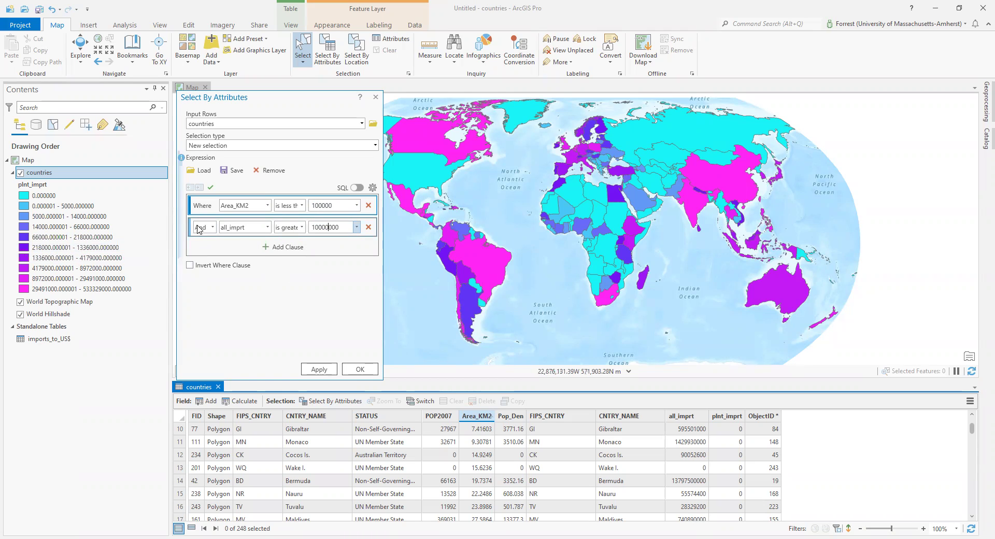
left_click(357, 187)
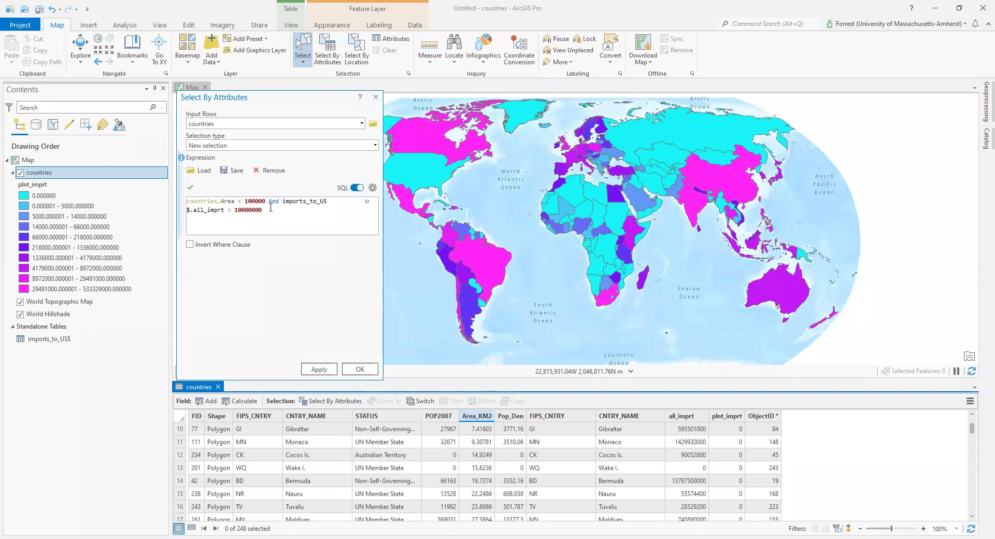
Step: Toggle the query between SQL text and clause rows to verify it, ending in clause view
left_click(357, 189)
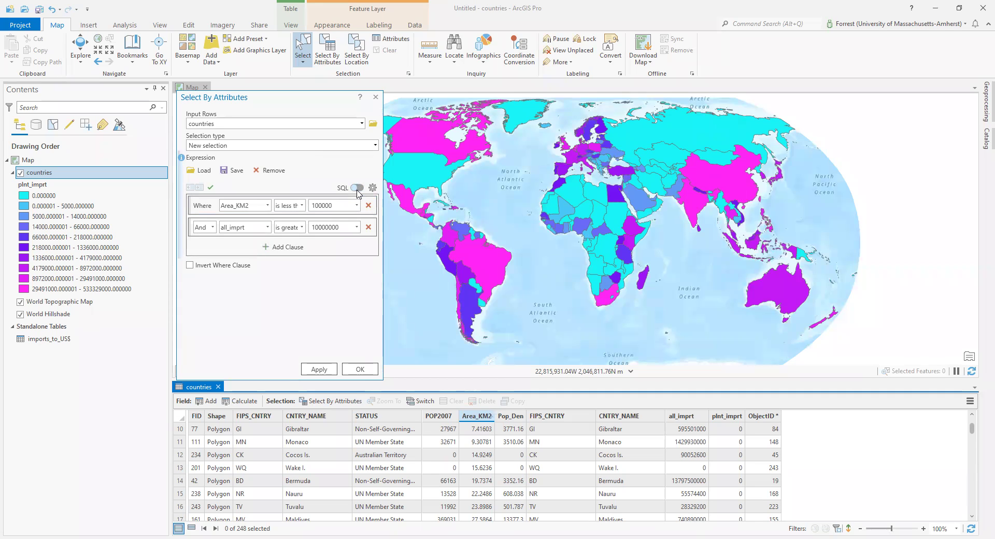
left_click(357, 188)
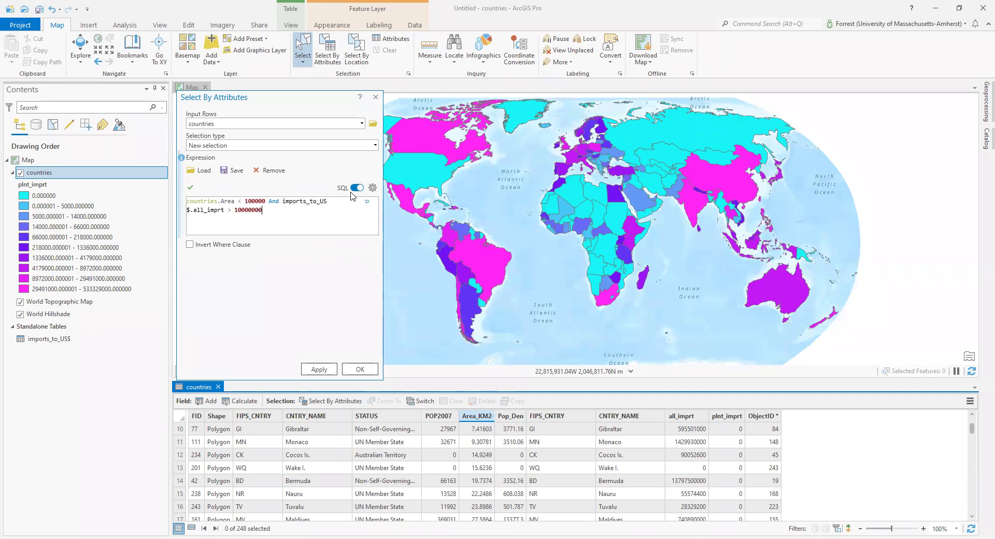
left_click(212, 234)
left_click(360, 188)
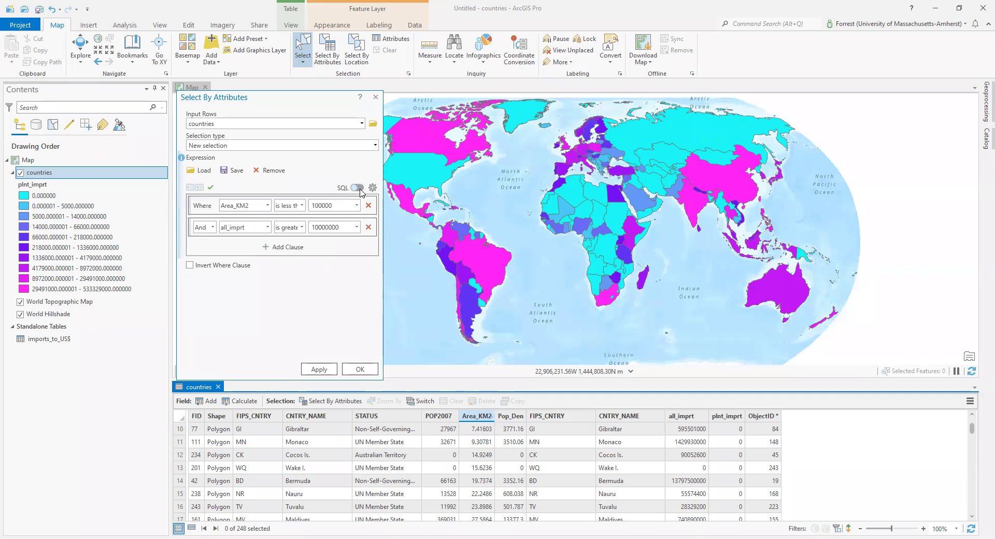
Step: Run the query to select 96 of 248 countries and list only the selected records
left_click(360, 370)
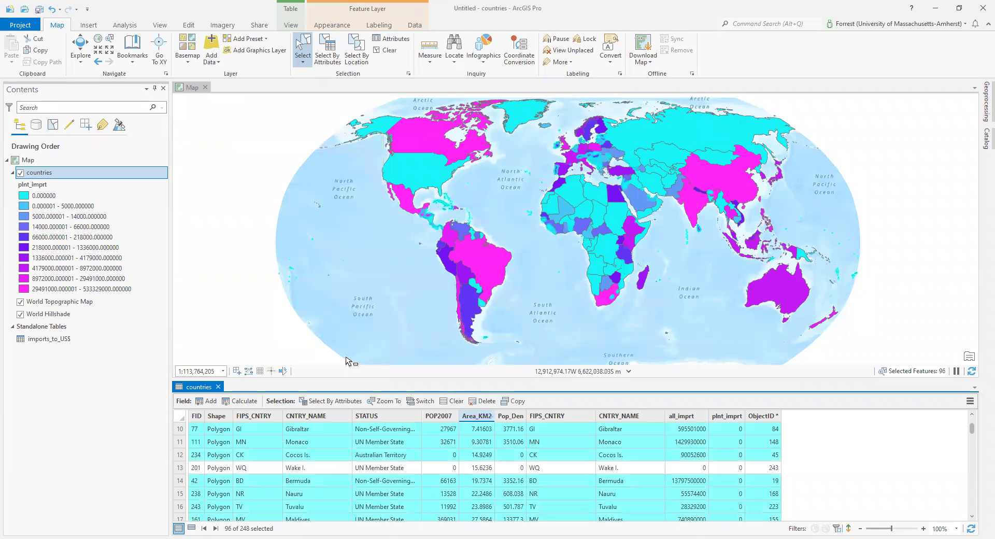
scroll(473, 466, "down", 2)
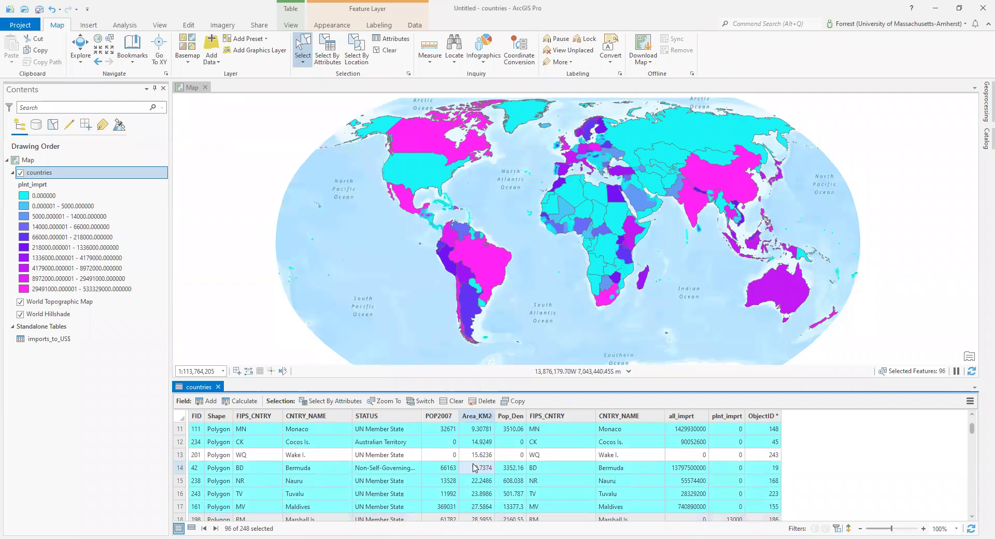
scroll(559, 449, "up", 5)
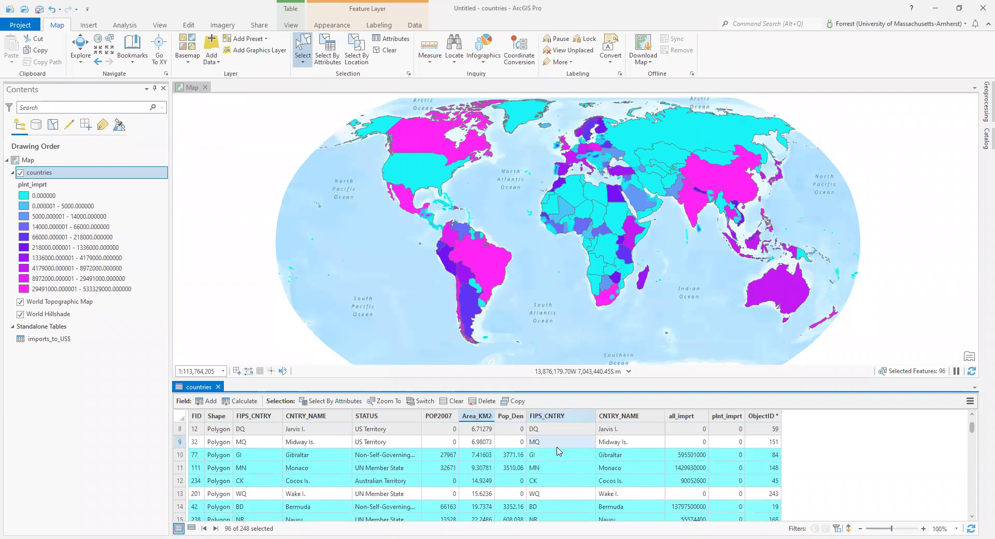
scroll(558, 449, "up", 2)
scroll(558, 448, "down", 1)
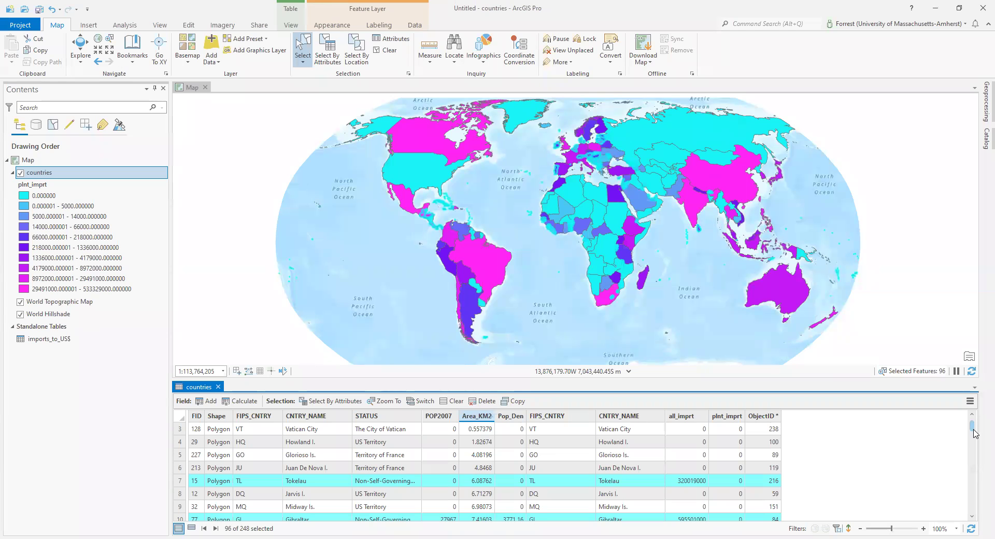
scroll(973, 433, "down", 2)
scroll(973, 433, "down", 1)
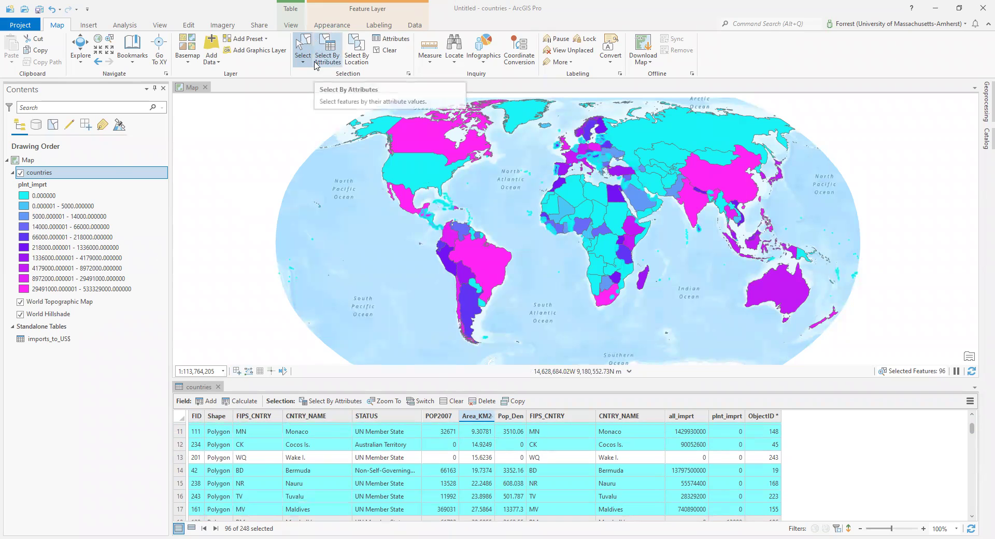
left_click(194, 526)
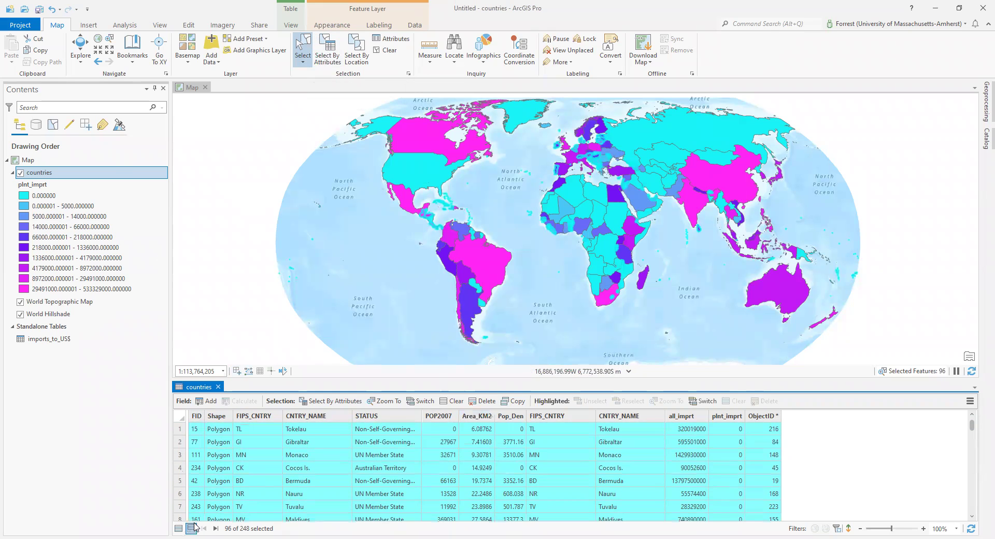
Step: Change the countries layer's graduated color scheme to Yellow to Red, then pick the 218000 class
right_click(52, 175)
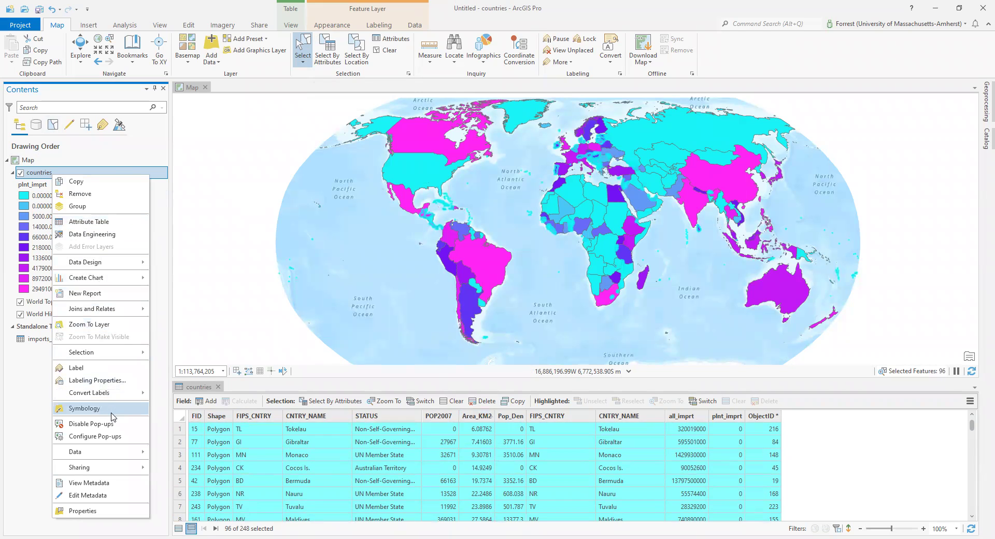
left_click(84, 409)
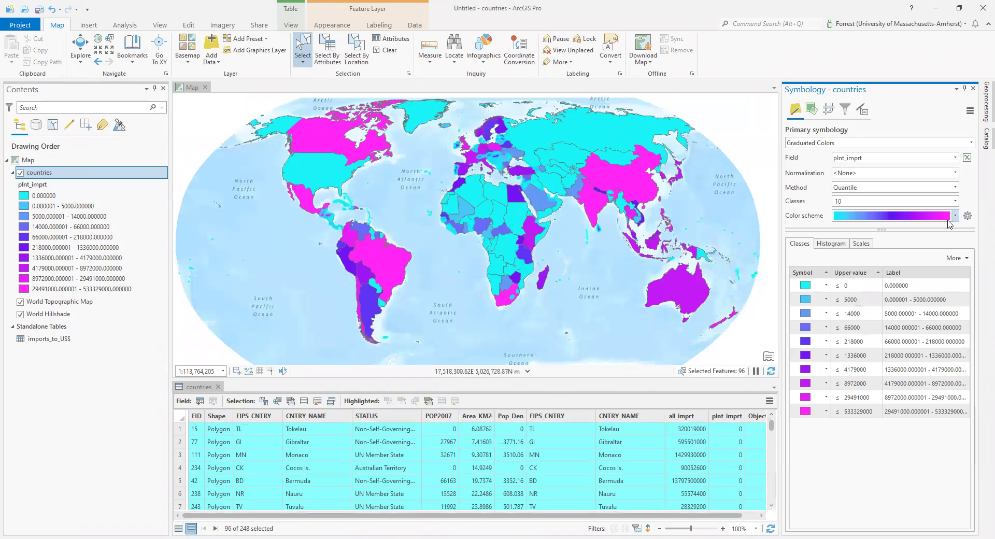
left_click(950, 221)
left_click(900, 296)
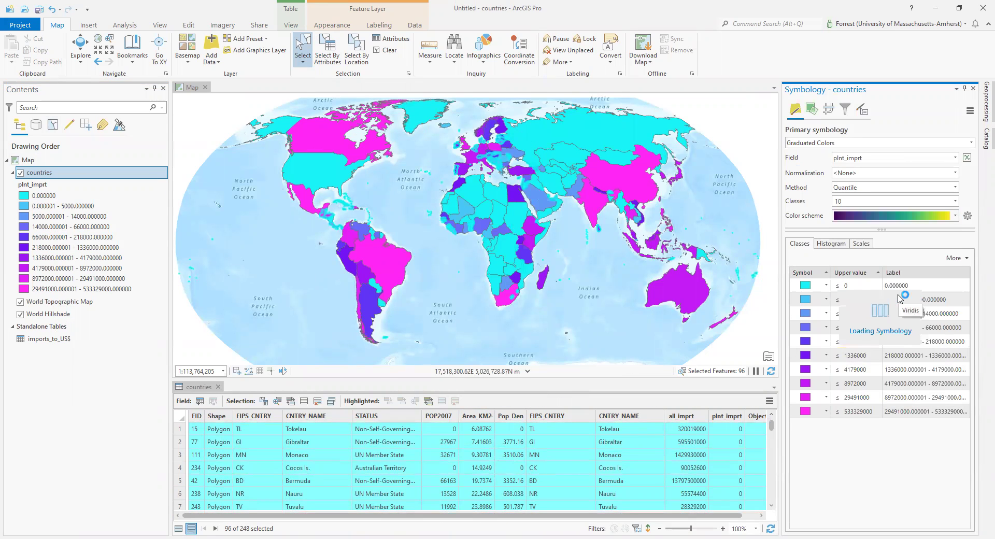
left_click(955, 218)
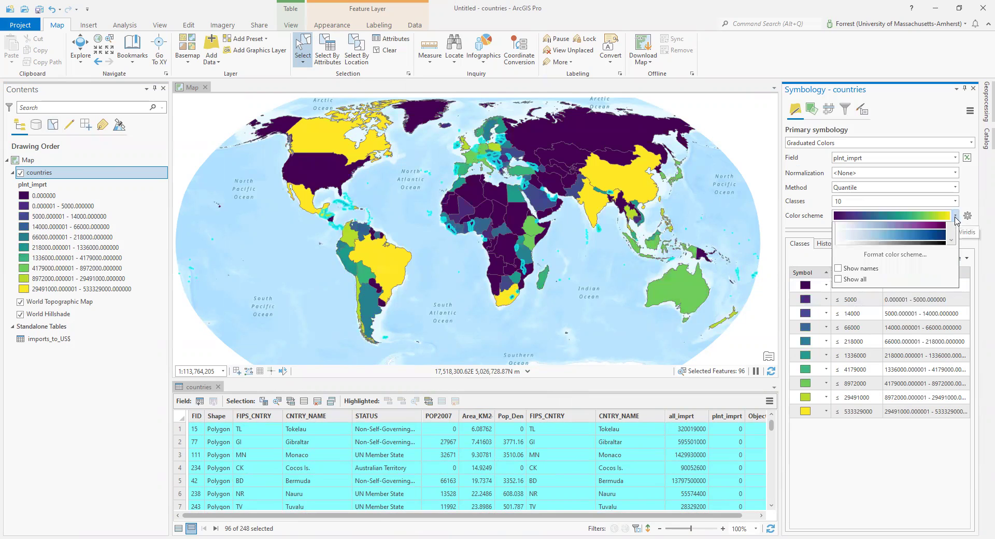
left_click(929, 325)
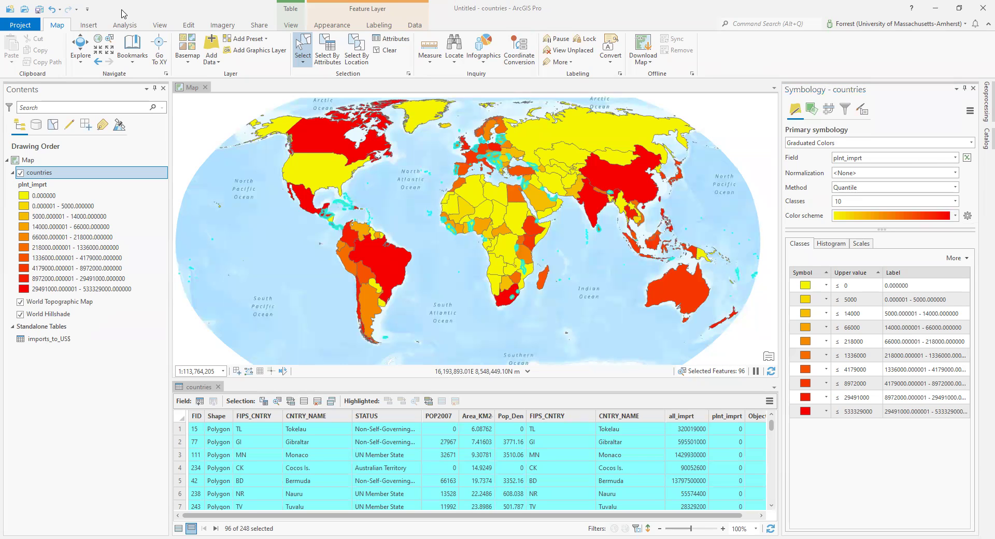
left_click(790, 347)
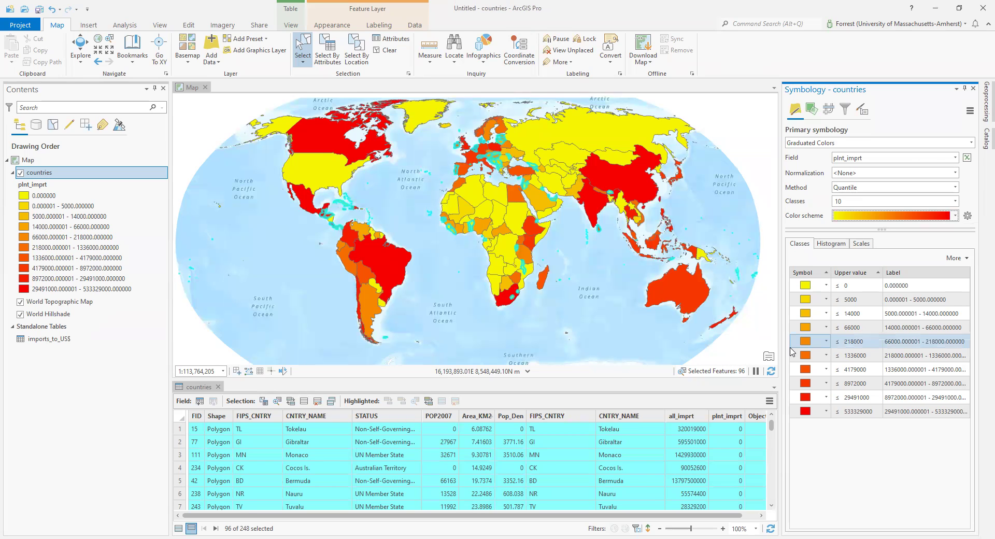